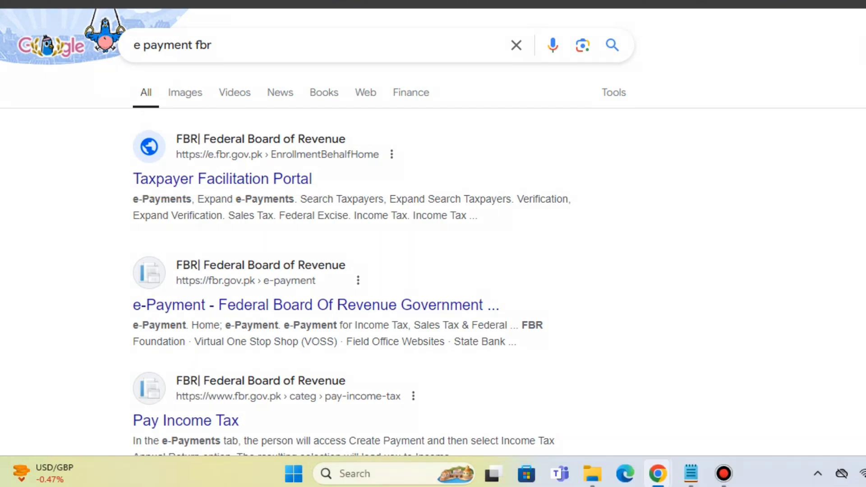
Step: Open the FBR Taxpayer Facilitation Portal from the search results and go to its Income Tax e-Payments form
click(222, 179)
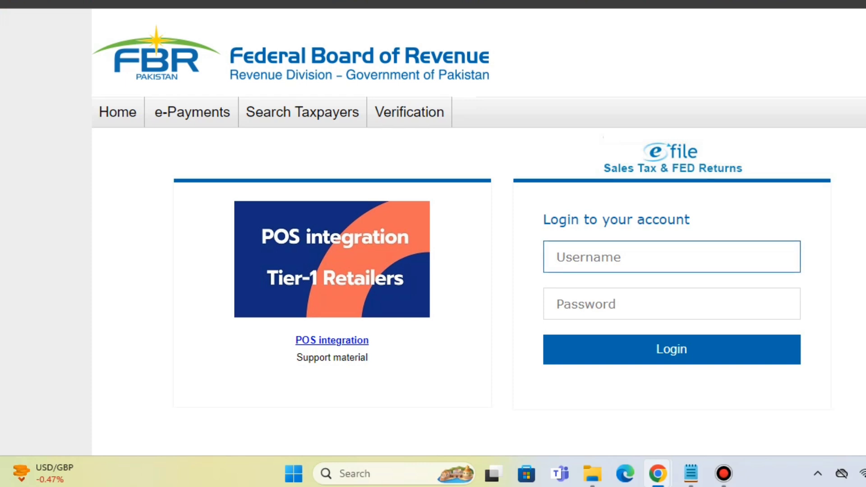
mouse_move(192, 112)
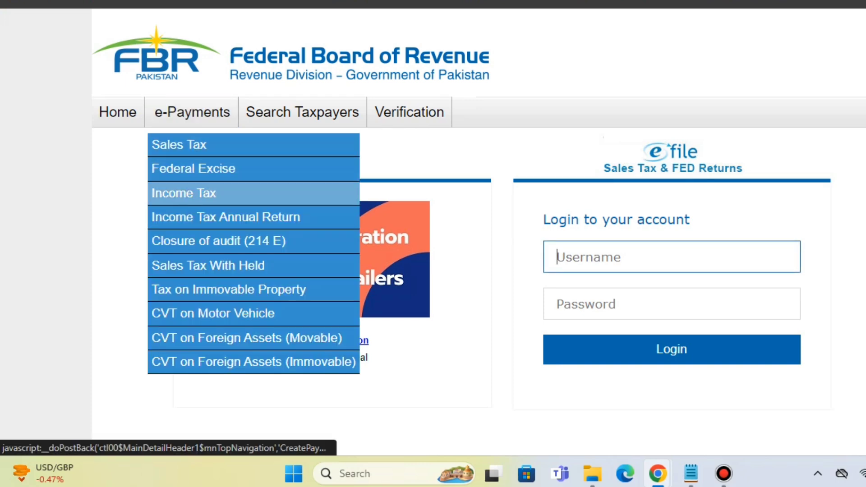
click(184, 193)
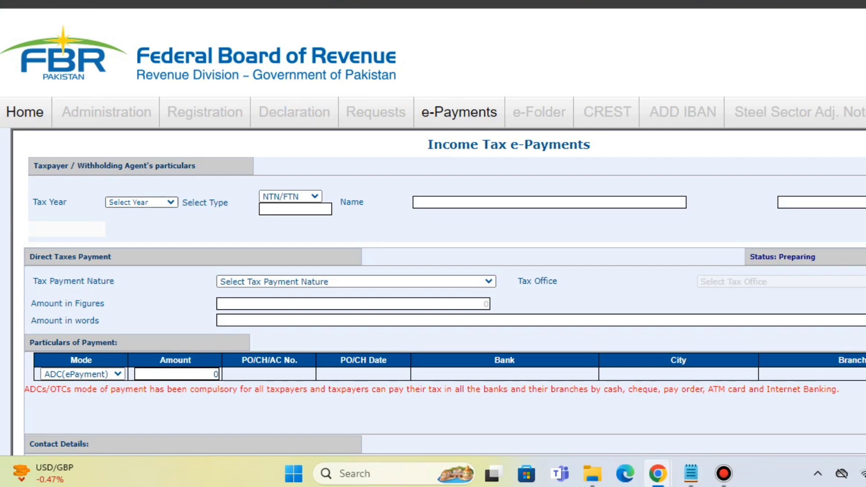
Step: Set the tax year to 2024
click(142, 202)
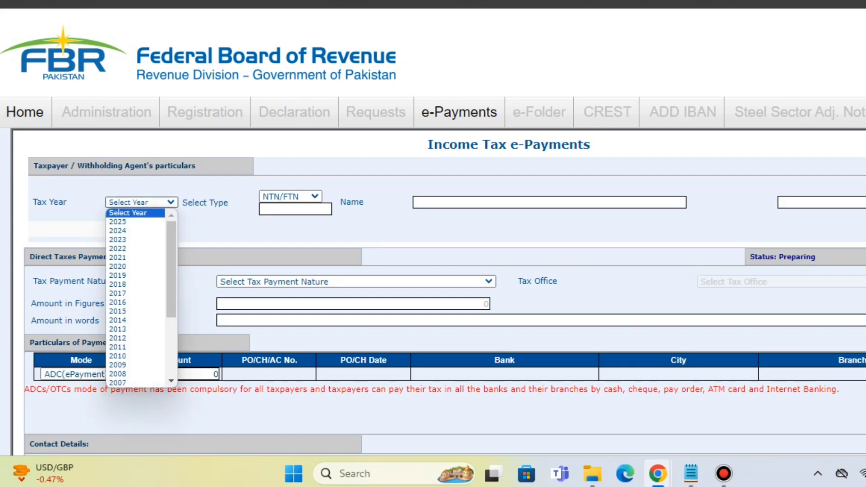
key(Down)
key(Down)
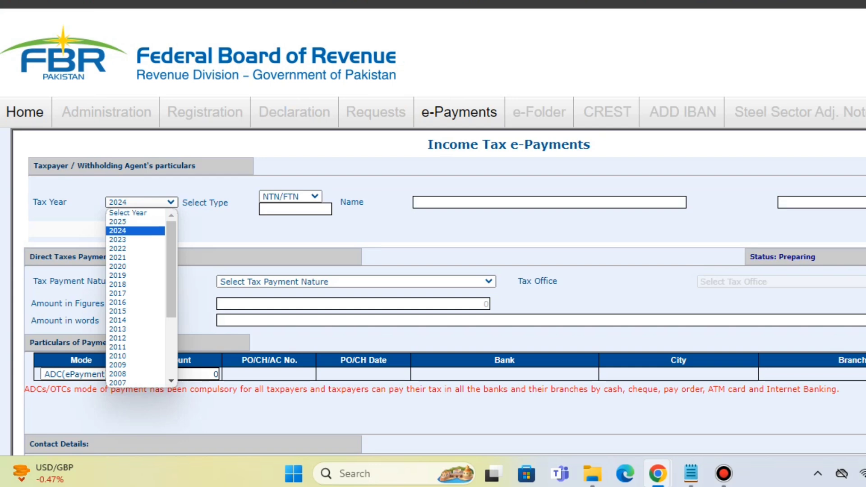
key(Return)
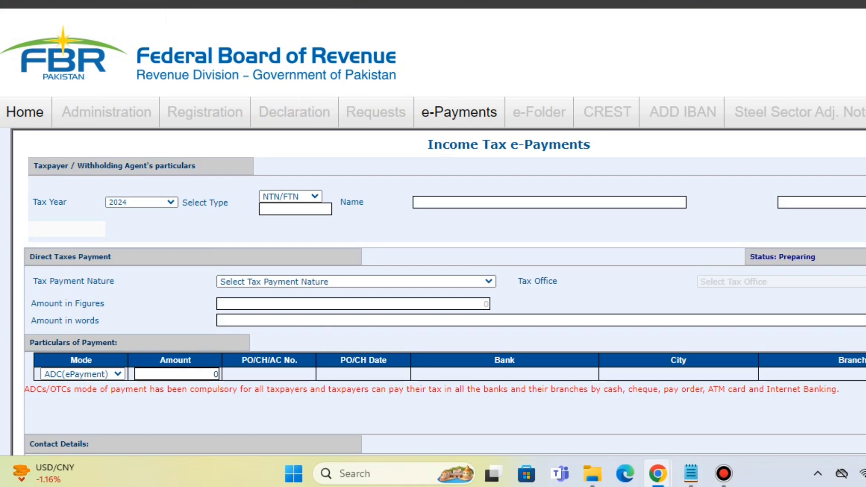
Step: Copy the Samnabad Town, Lahore sub-registrar's NTN from the web search results and enter it as the withholding agent's NTN/FTN
key(ctrl+Tab)
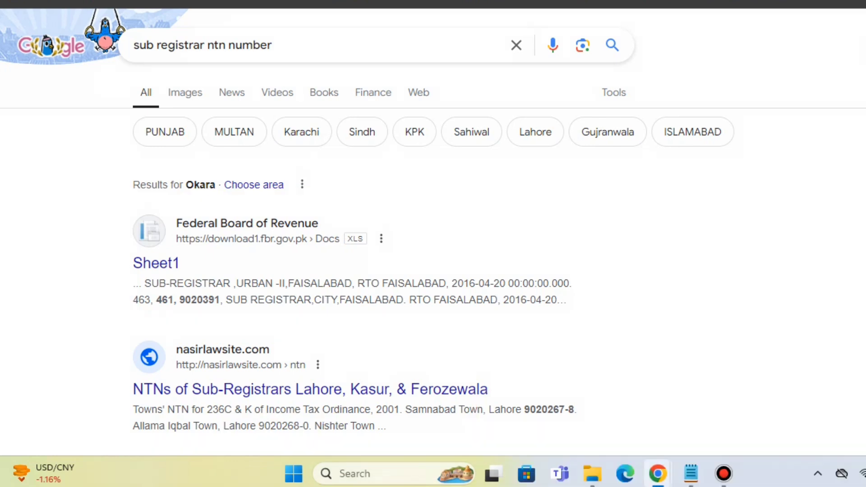
drag(524, 409, 575, 409)
key(ctrl+c)
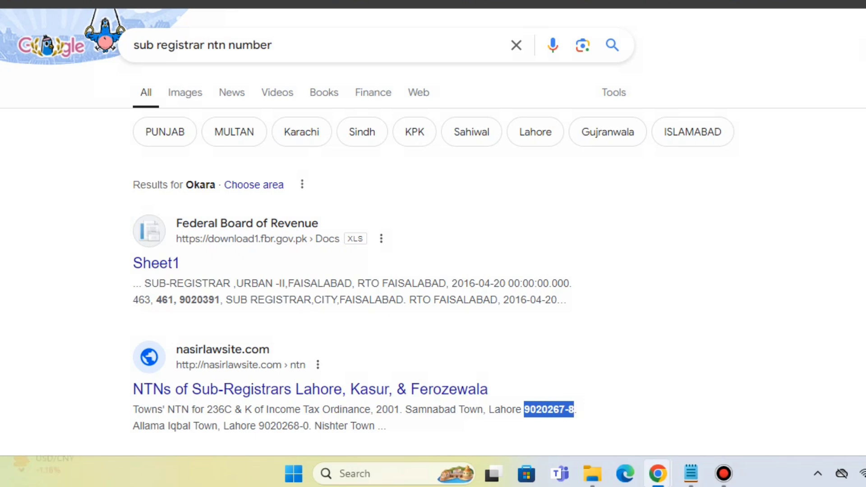
key(ctrl+Tab)
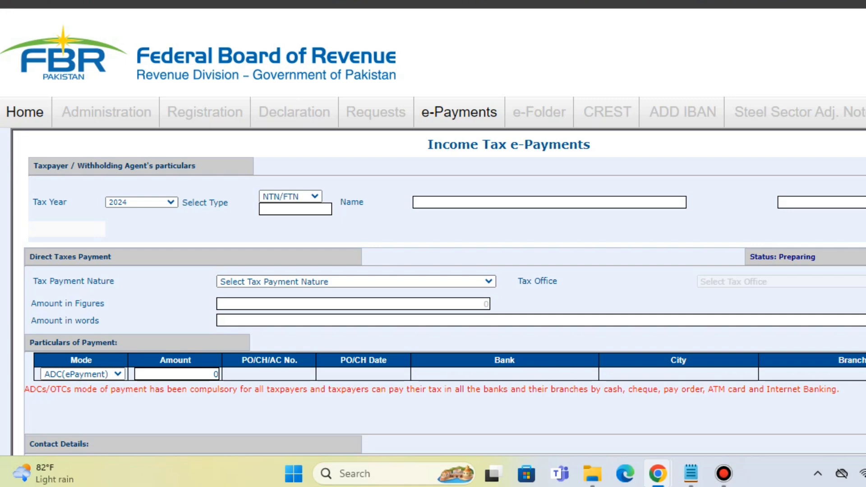
click(296, 209)
key(ctrl+v)
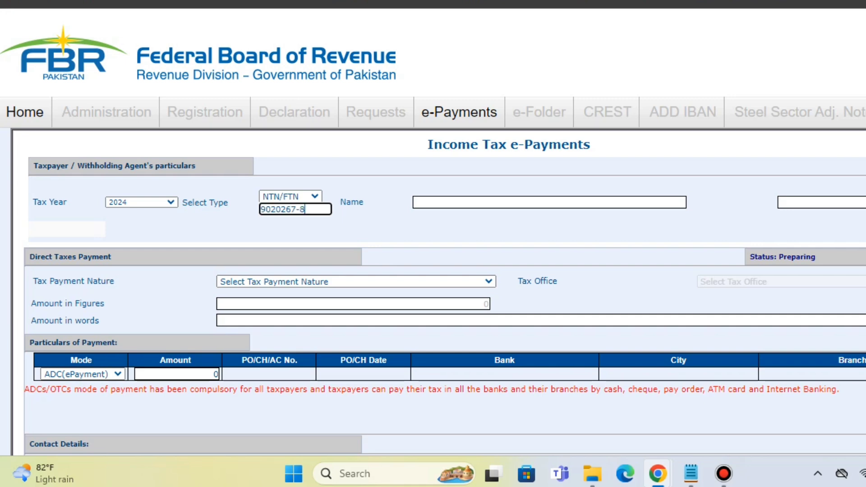
key(Tab)
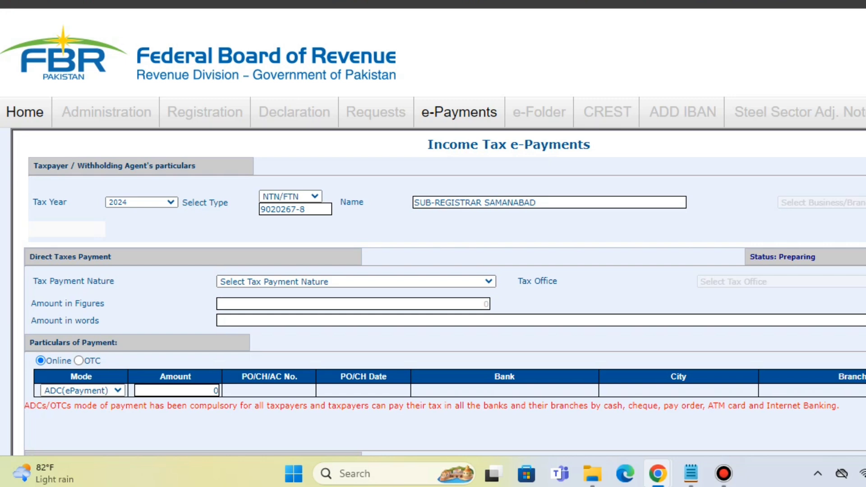
Step: Set the tax payment nature to Withheld Income Tax (Adjustable) and the payment month to Aug
scroll(433, 243, down, 3)
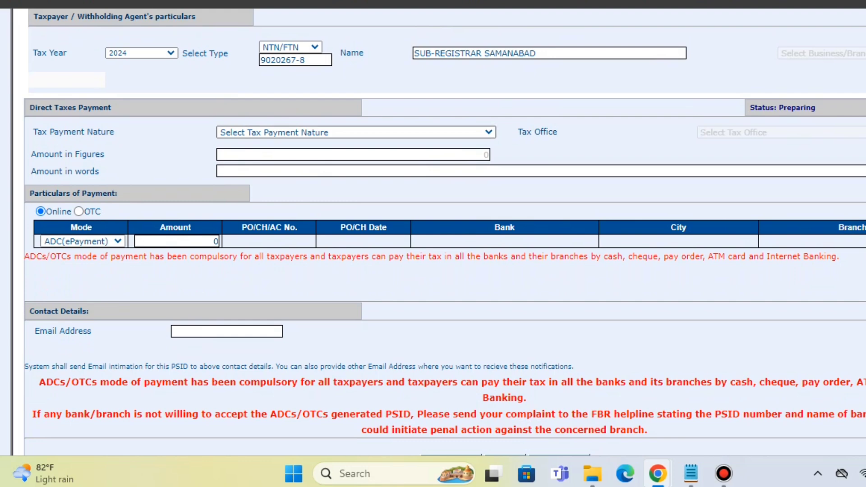
click(356, 132)
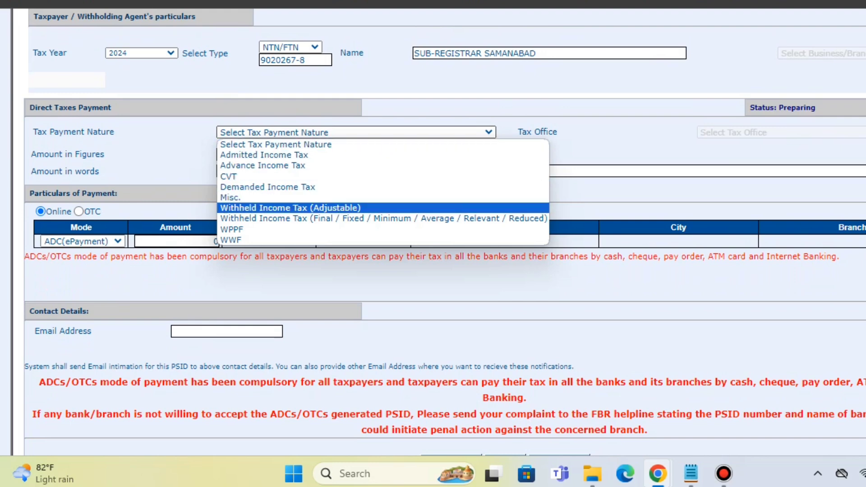
click(290, 208)
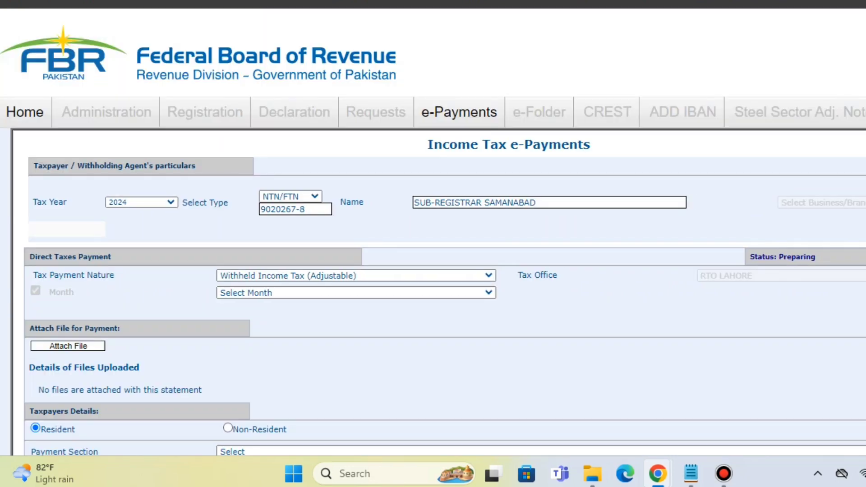
scroll(433, 232, down, 3)
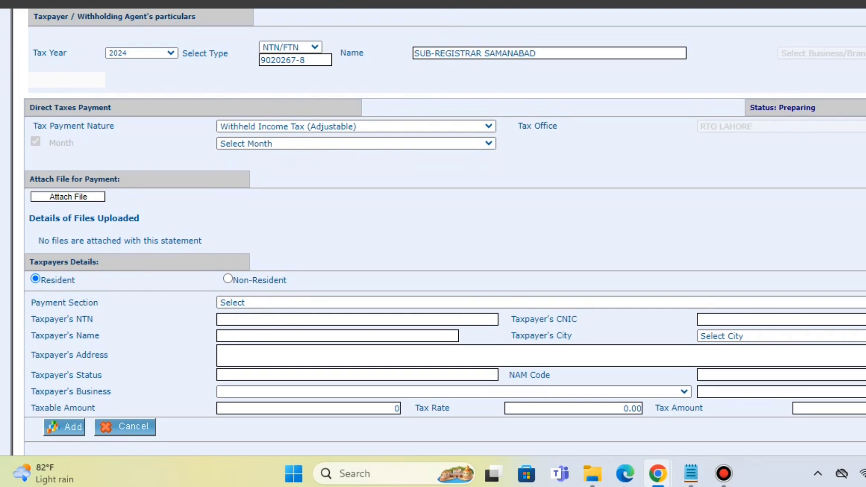
click(356, 143)
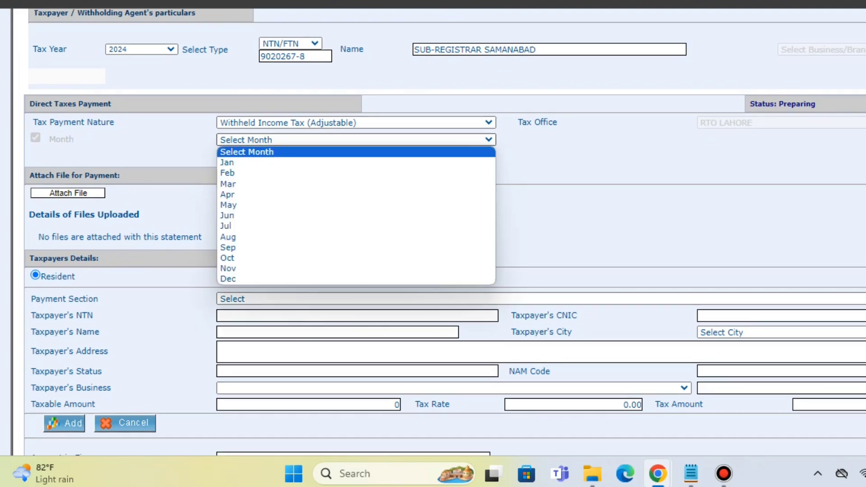
click(356, 237)
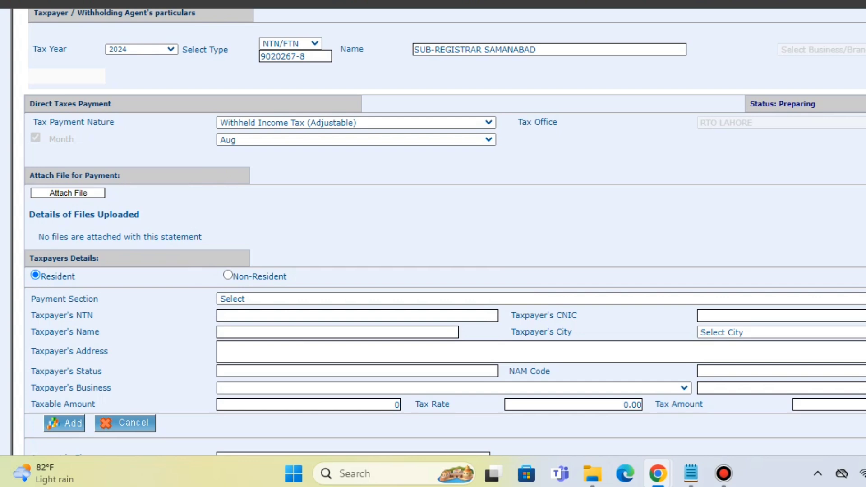
Step: Choose 64150301 - 236C - Sale / Transfer of Immovable Property u/s 236C as the payment section in the taxpayer's details
scroll(445, 232, down, 3)
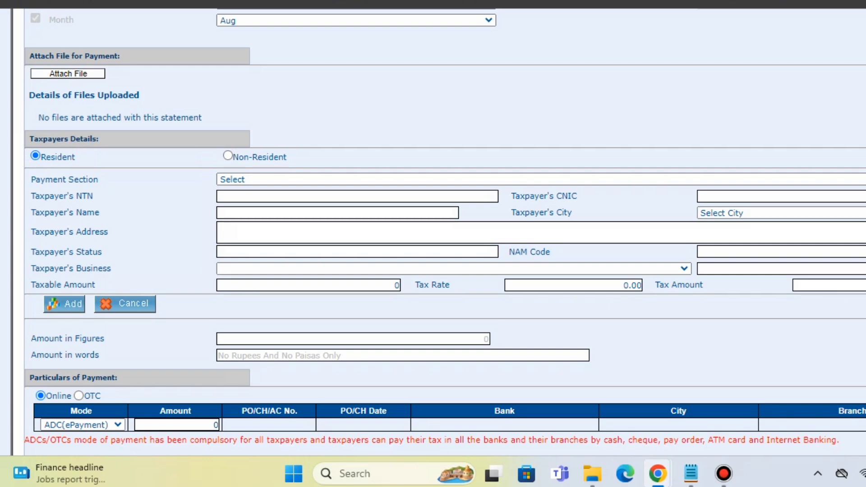
click(542, 180)
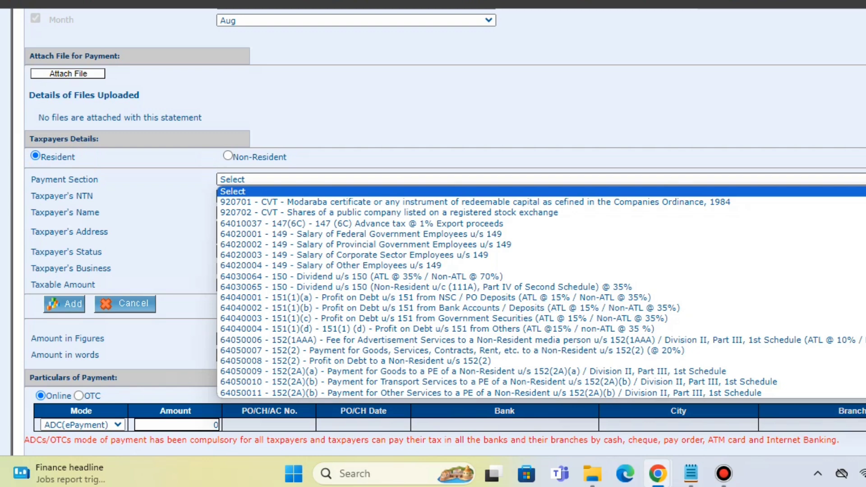
key(Down)
key(Down)
key(Down)
key(Down)
key(Down)
key(Down)
key(Down)
key(Down)
key(Down)
key(Down)
key(Down)
key(Down)
key(Down)
key(Down)
key(Down)
key(Down)
key(Down)
key(Down)
key(Down)
key(Down)
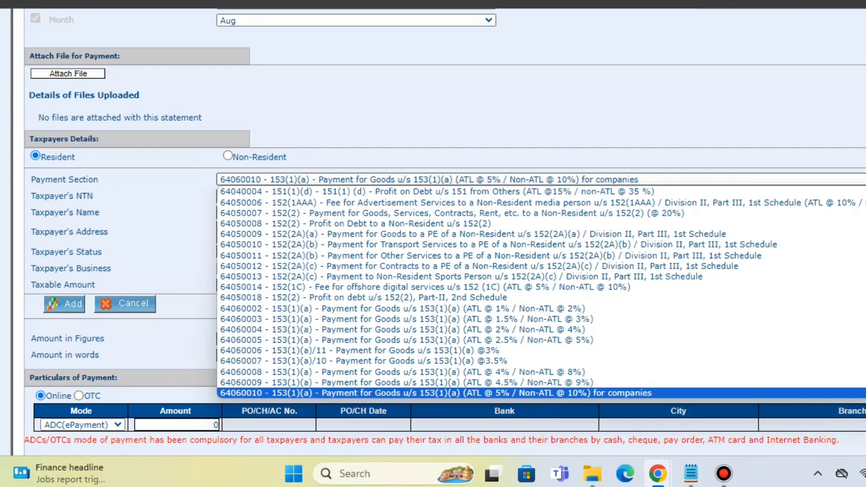
key(Down)
key(Down)
key(Down)
key(Down)
key(Down)
key(Down)
key(Down)
key(Down)
key(Down)
key(Down)
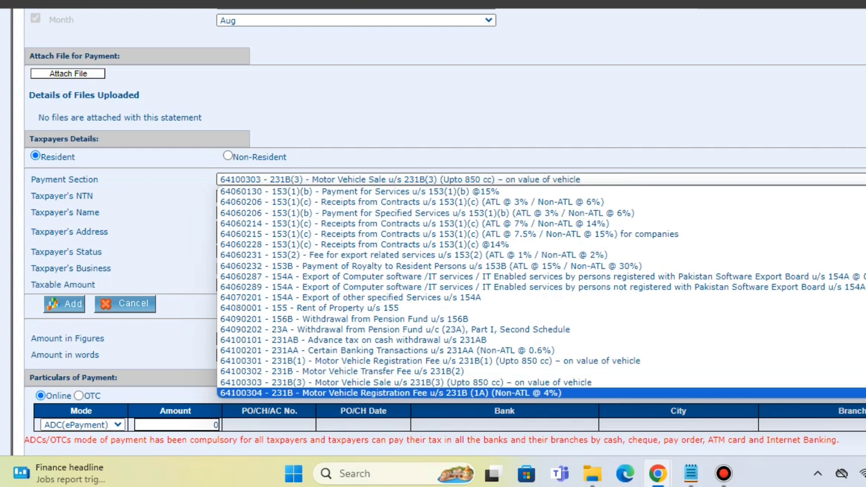
key(Down)
key(Down)
key(Down)
key(Down)
key(Down)
key(Down)
key(Down)
key(Down)
key(Down)
key(Down)
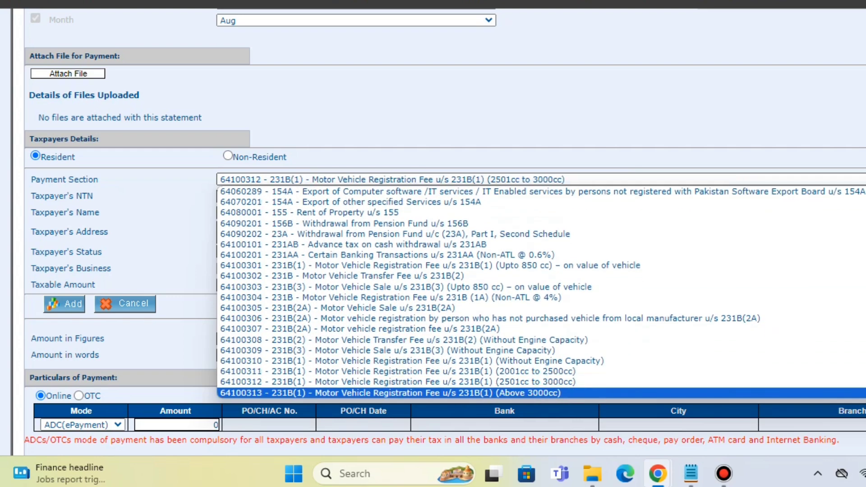
key(Down)
key(Down)
key(Down)
key(Down)
key(Down)
key(Down)
key(Down)
key(Down)
key(Down)
key(Down)
key(Down)
key(Down)
key(Down)
key(Down)
key(Down)
key(Down)
key(Down)
key(Down)
key(Down)
key(Down)
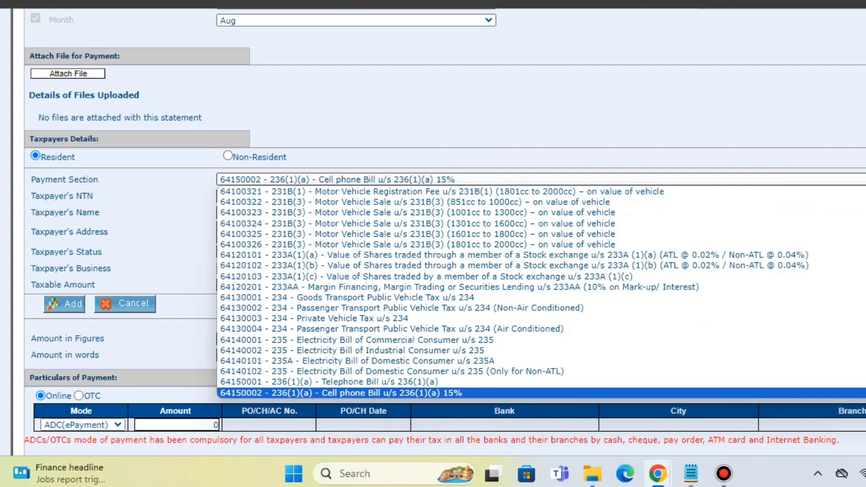
key(Down)
key(Down)
key(Down)
key(Down)
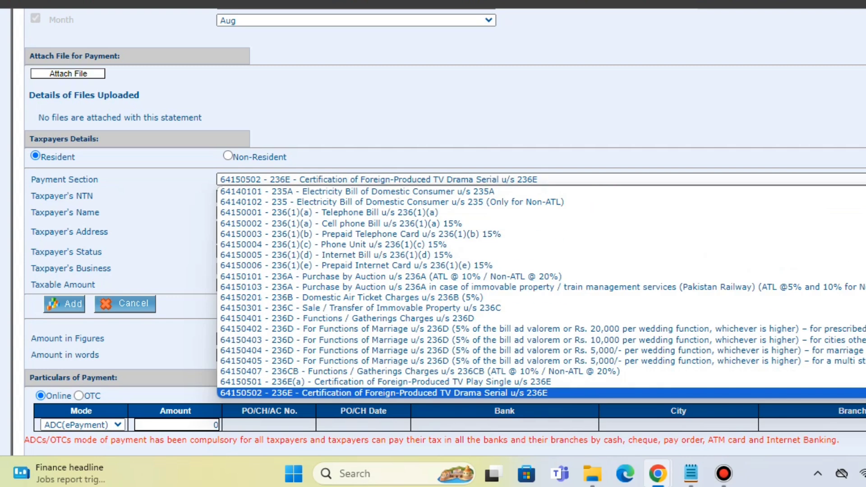
key(Down)
key(Up)
key(Up)
key(Up)
key(Up)
key(Up)
key(Up)
key(Up)
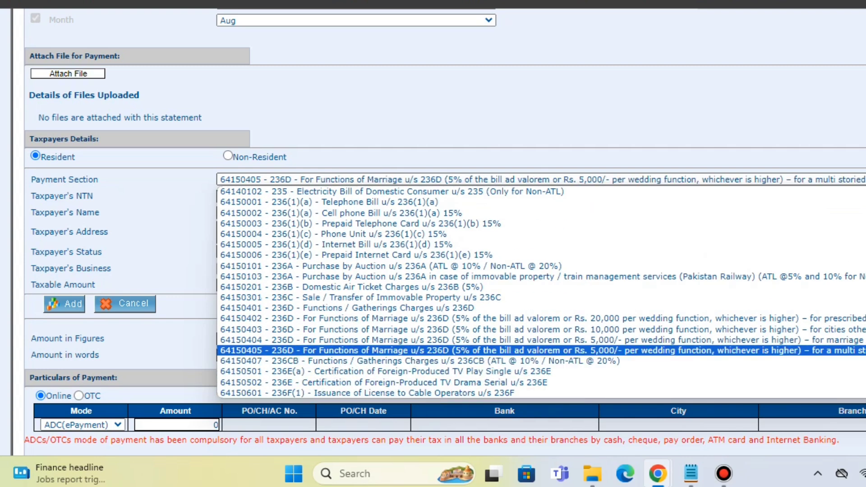
key(Up)
key(Up)
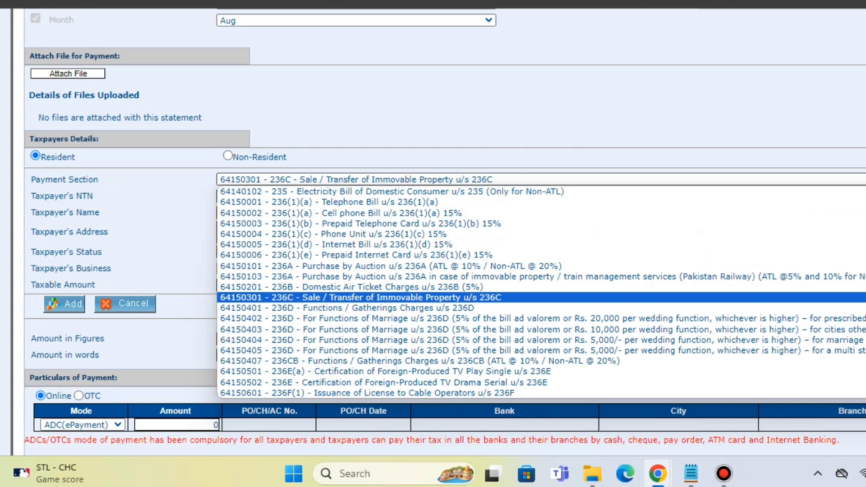
Step: Locate the purchase option 64151101 - 236K - Purchase / Transfer of Immovable Property u/s 236K among the payment sections
key(Down)
key(Down)
key(Down)
key(Down)
key(Down)
key(Down)
key(Down)
key(Down)
key(Down)
key(Down)
key(Down)
key(Down)
key(Down)
key(Down)
key(Down)
key(Down)
key(Down)
key(Down)
key(Down)
key(Down)
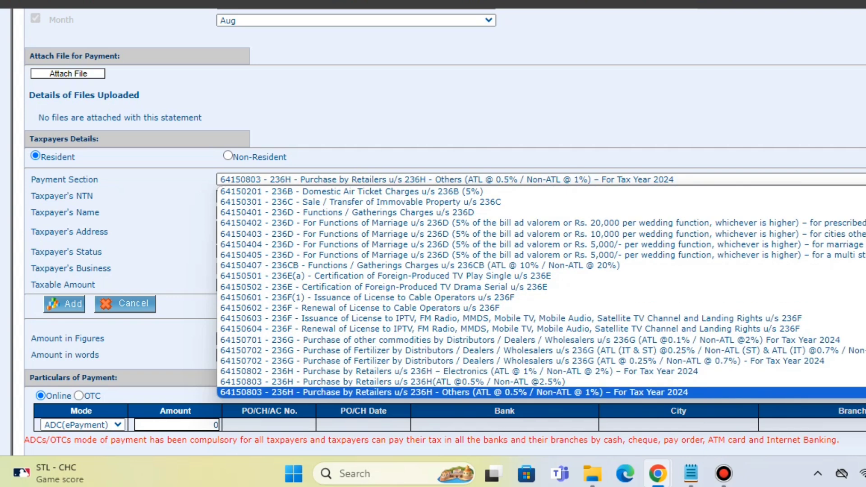
key(Up)
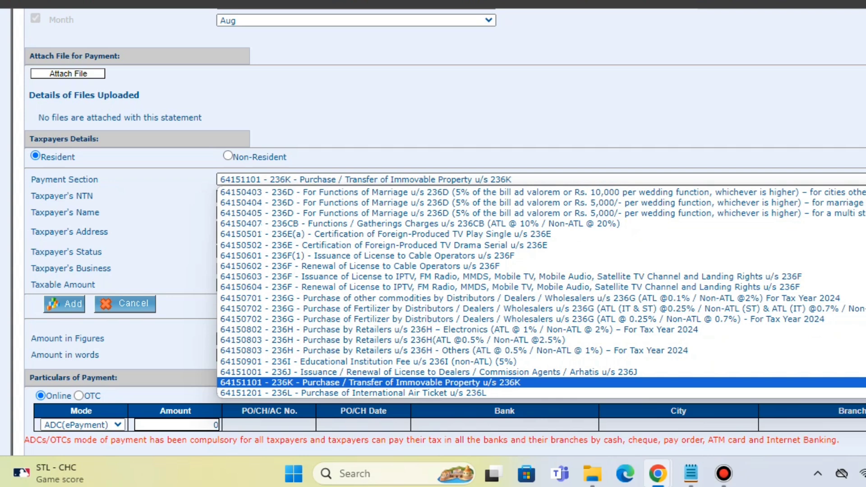
Step: Go back to payment section 64150301 - 236C - Sale / Transfer of Immovable Property u/s 236C and apply it
key(Up)
key(Up)
key(Up)
key(Up)
key(Up)
key(Up)
key(Up)
key(Up)
key(Up)
key(Up)
key(Up)
key(Up)
key(Up)
key(Up)
key(Up)
key(Up)
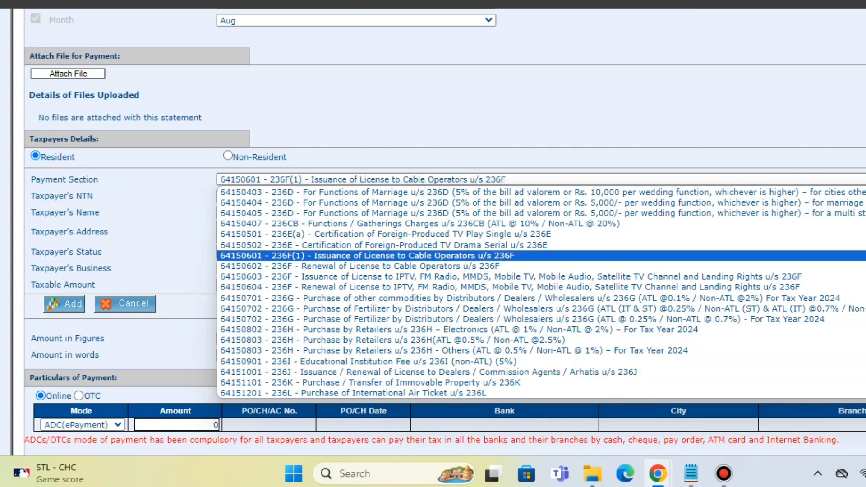
key(Up)
key(Up)
key(Up)
key(Up)
key(Up)
key(Up)
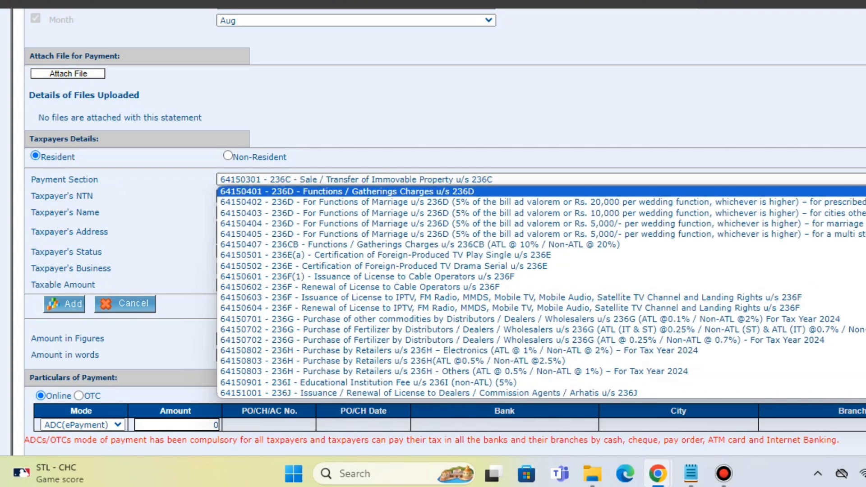
key(Down)
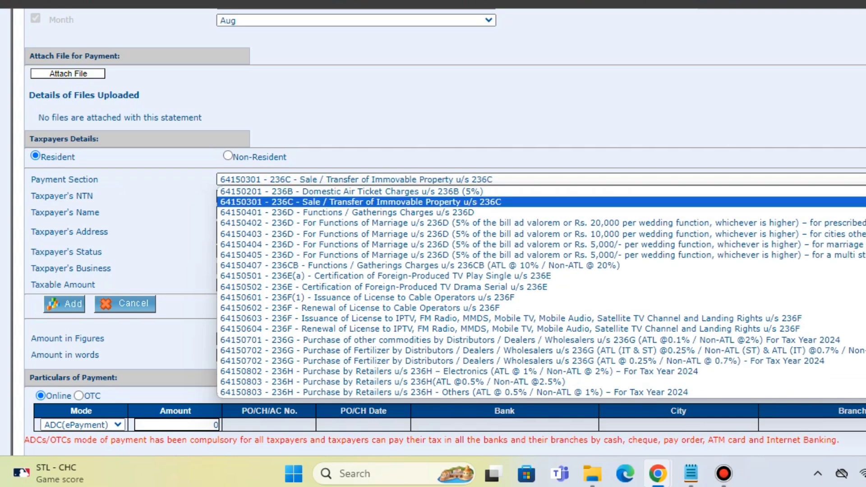
key(Return)
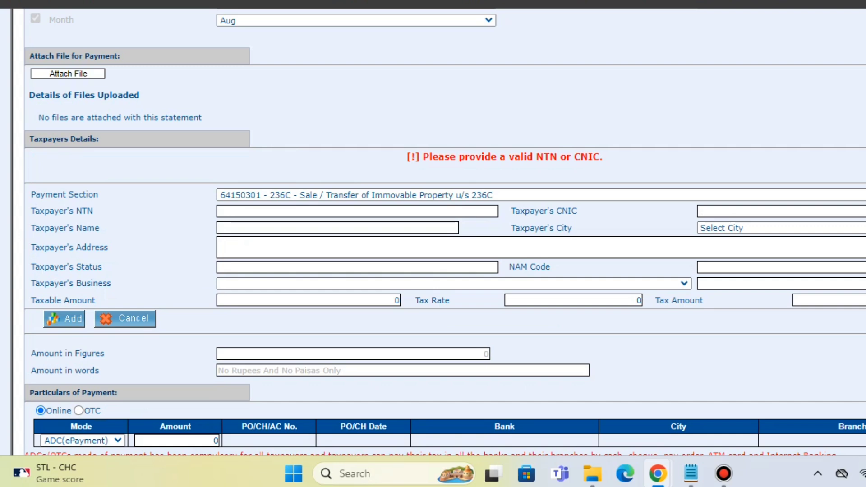
Step: Copy the CNIC number from the second line of the Notepad note and enter it as the Taxpayer's CNIC
mouse_move(691, 474)
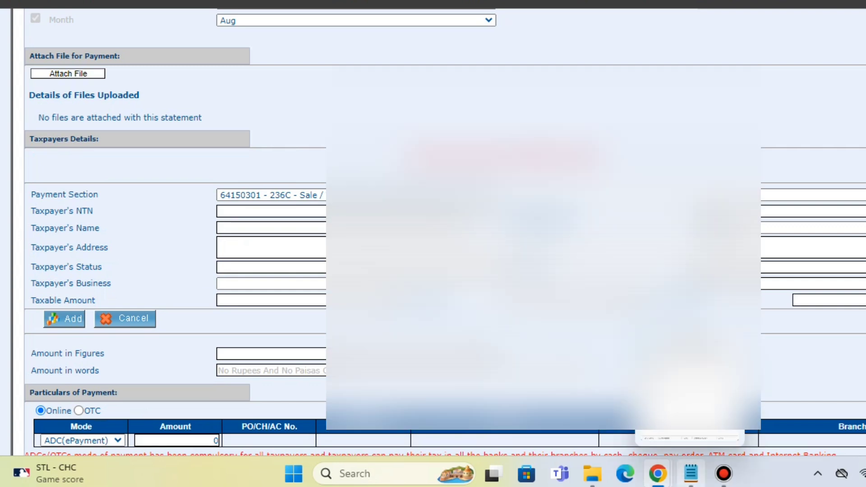
click(690, 474)
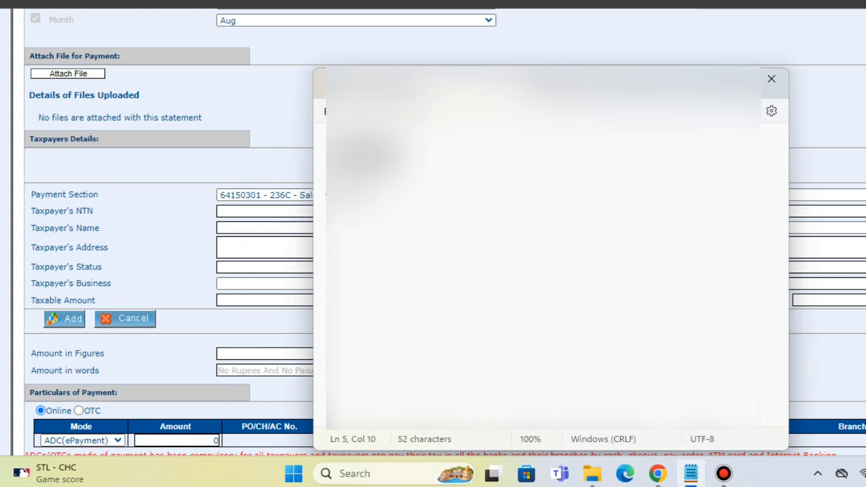
drag(327, 142, 411, 142)
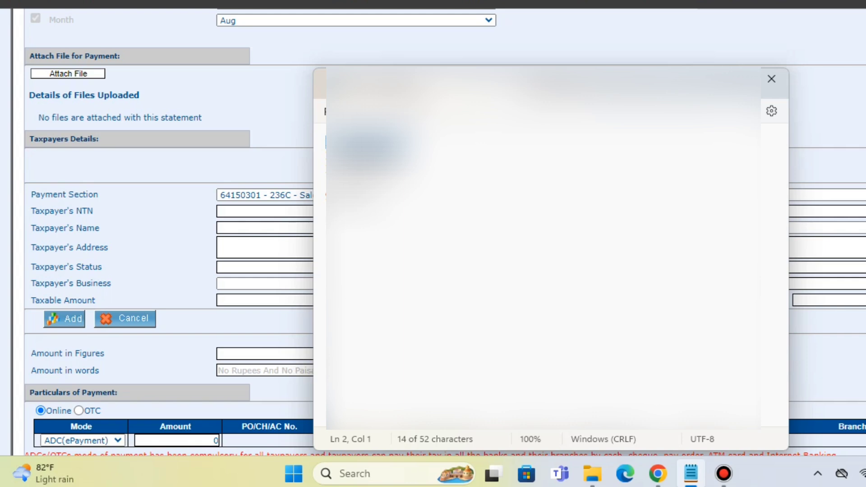
click(710, 79)
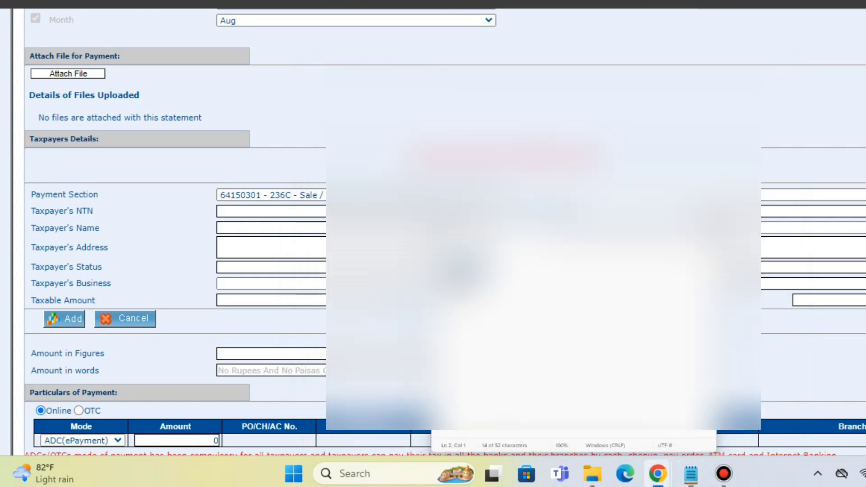
click(727, 211)
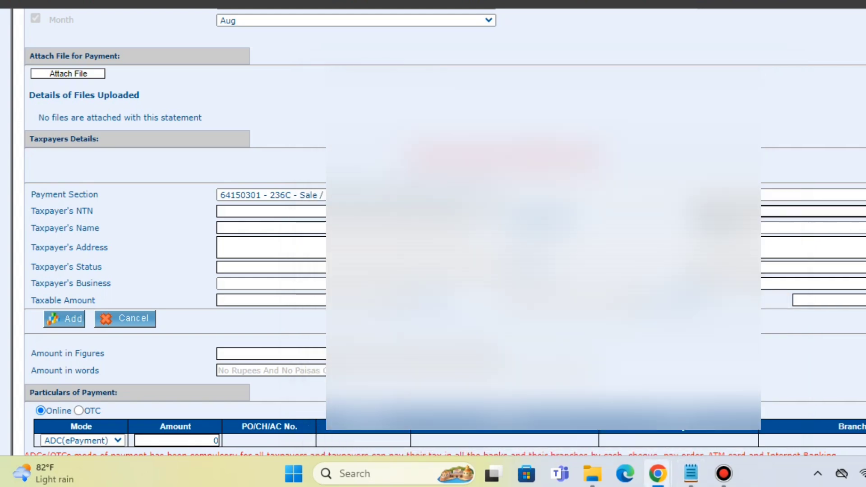
key(ctrl+v)
key(Tab)
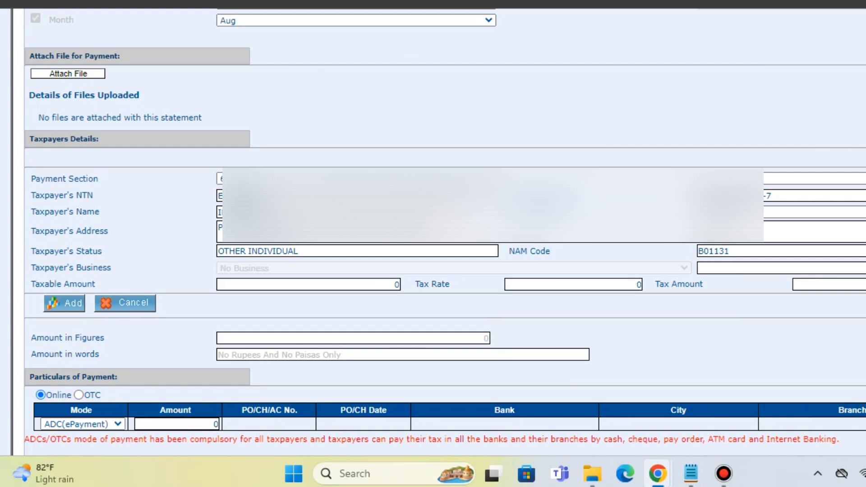
Step: Set the taxpayer's Taxable Amount to 1500000 and have the tax rate and tax amount calculated
click(392, 285)
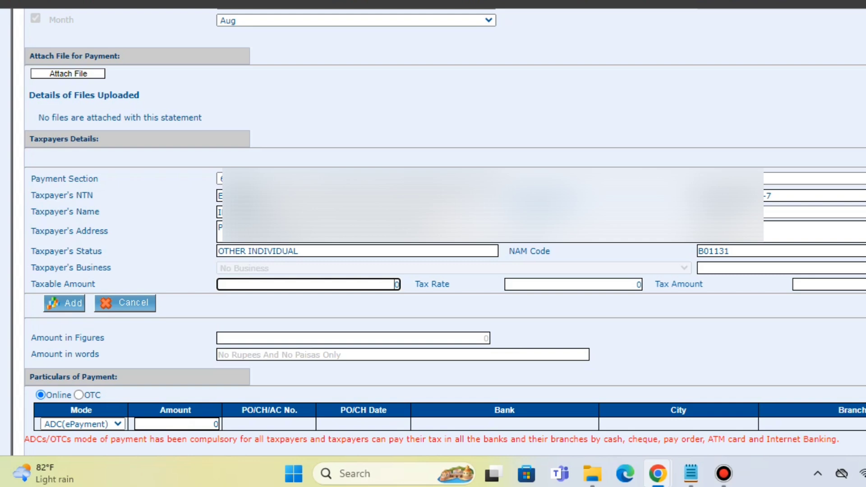
text(1500000)
key(Tab)
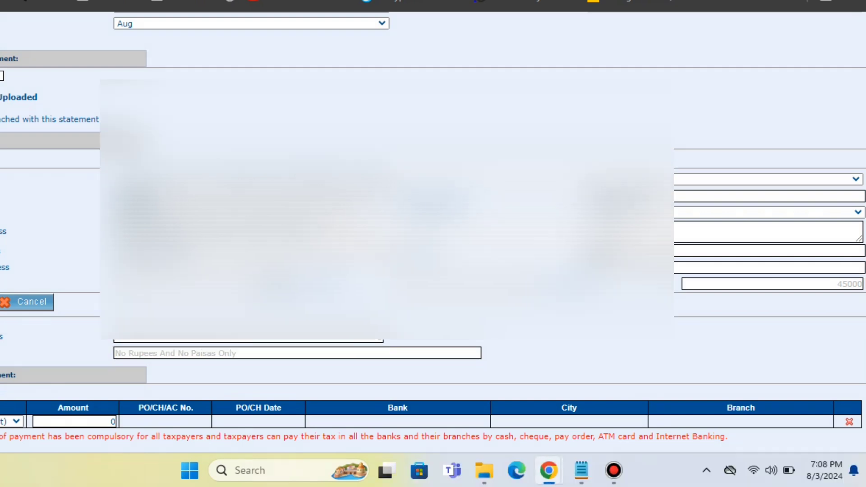
scroll(433, 225, down, 4)
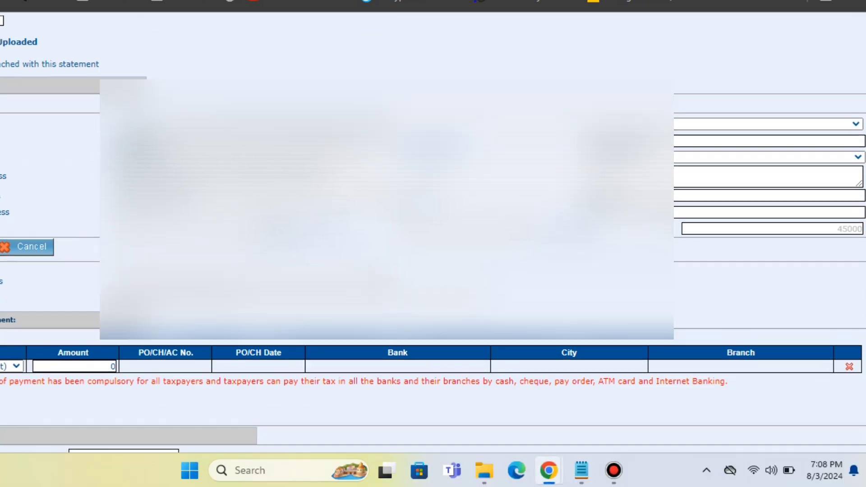
scroll(433, 226, down, 2)
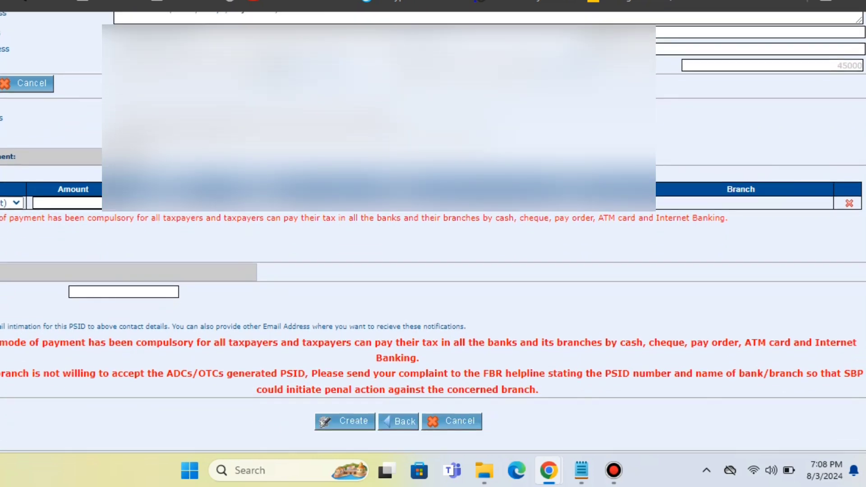
scroll(433, 225, up, 6)
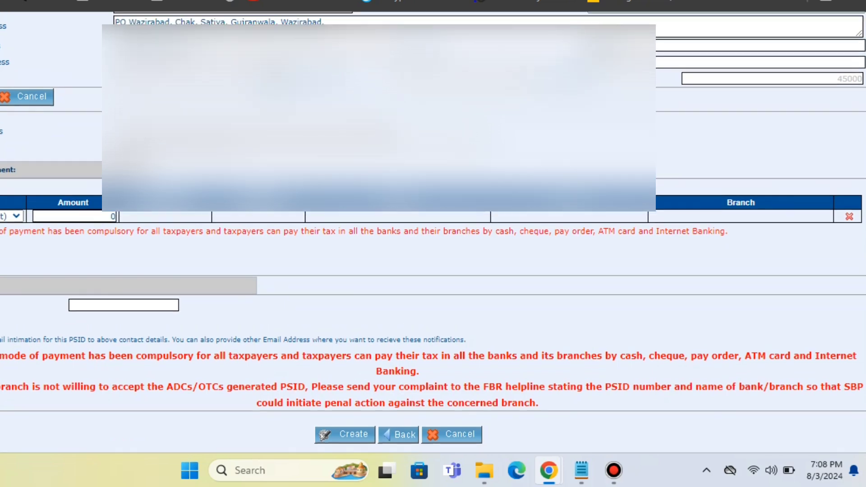
scroll(433, 226, up, 1)
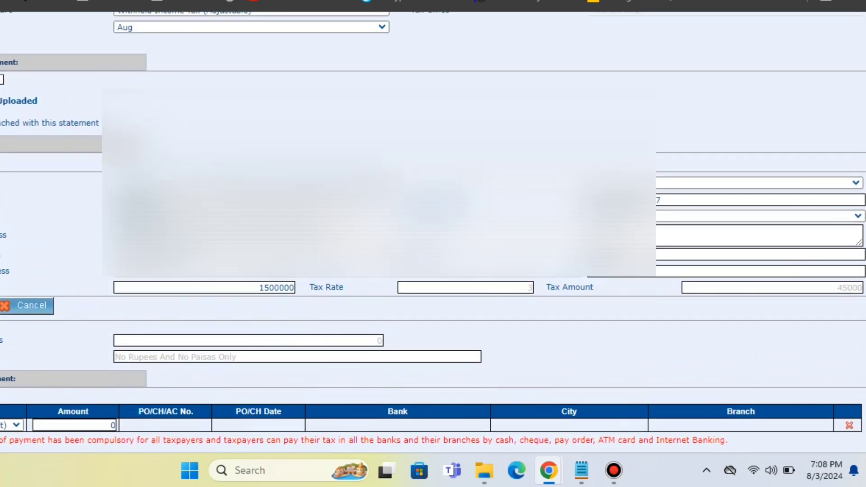
scroll(433, 225, down, 2)
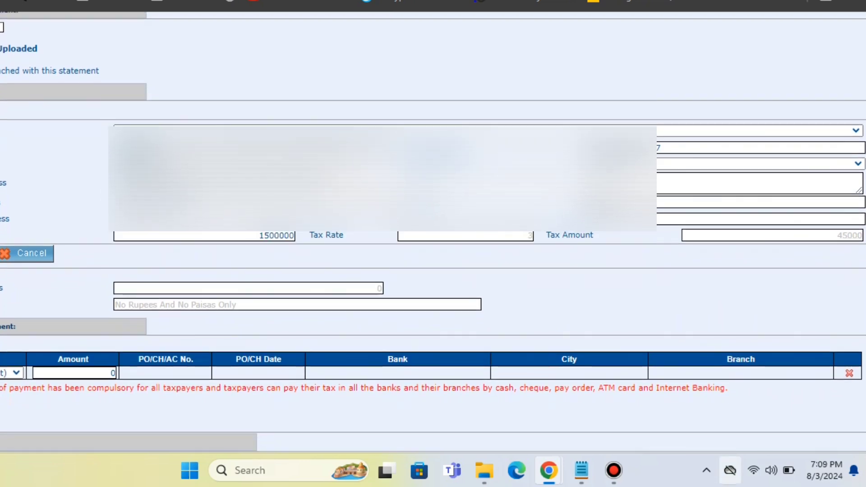
Step: Replace the Taxpayer's CNIC with the CNIC number from the third line of the Notepad note
click(581, 470)
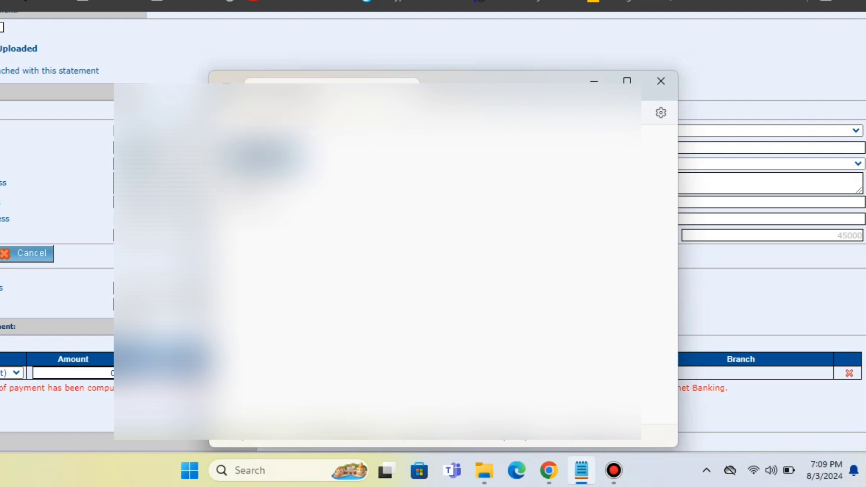
click(594, 82)
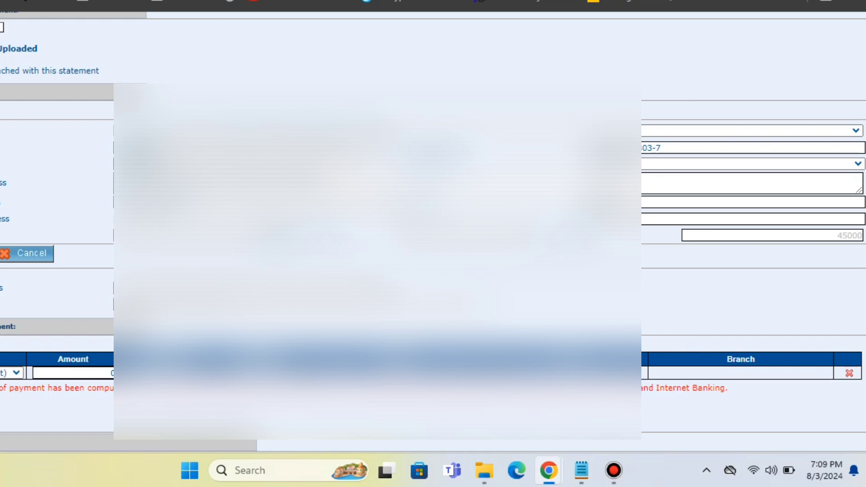
click(661, 148)
key(ctrl+a)
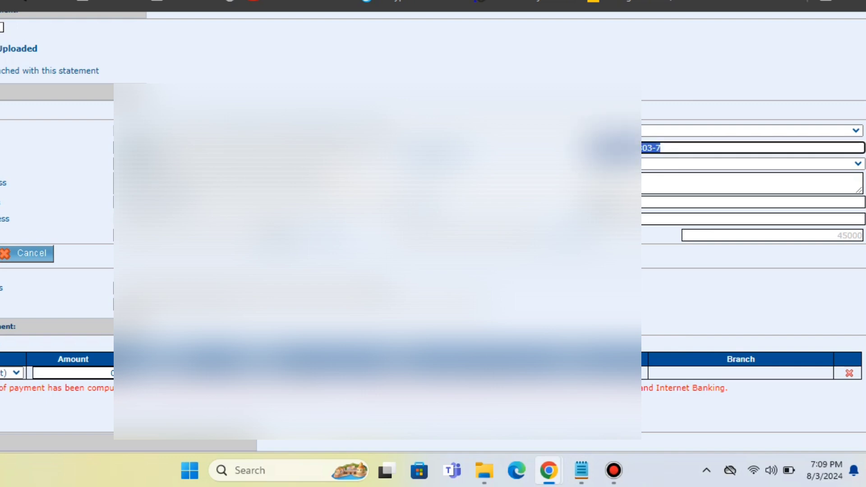
key(ctrl+v)
key(Tab)
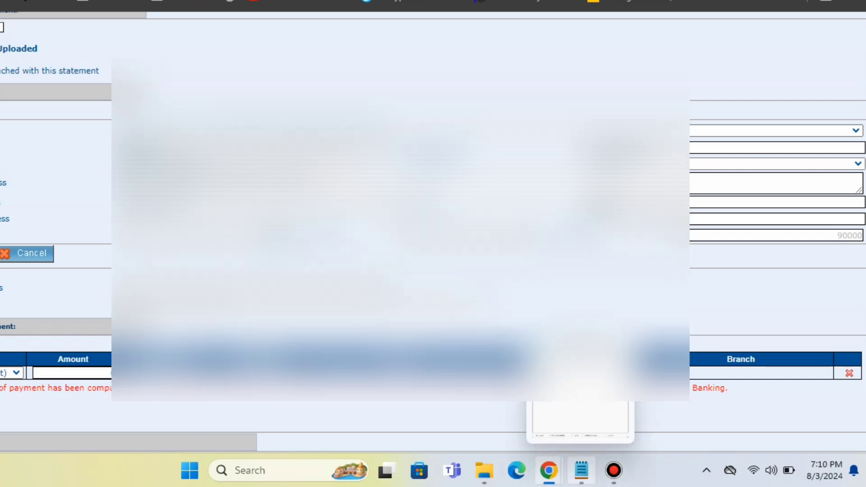
Step: Copy the CNIC number on the fourth line of the Notepad note over the Taxpayer's CNIC for section 236C
click(582, 471)
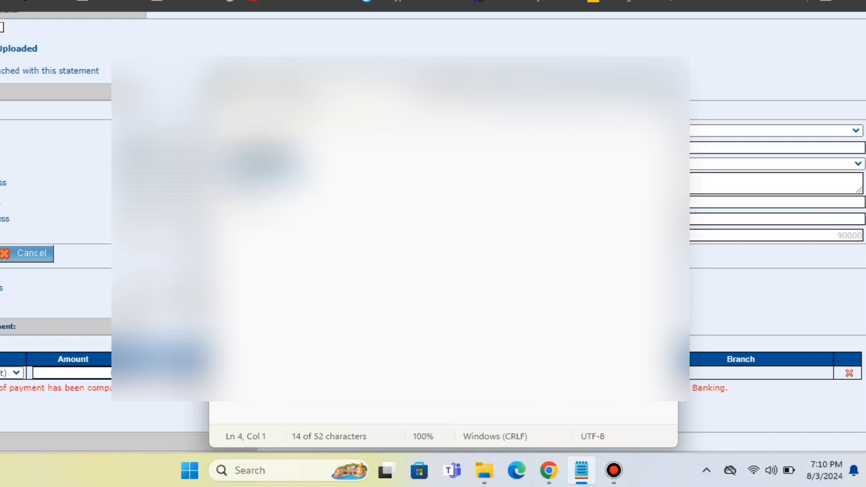
key(alt+Tab)
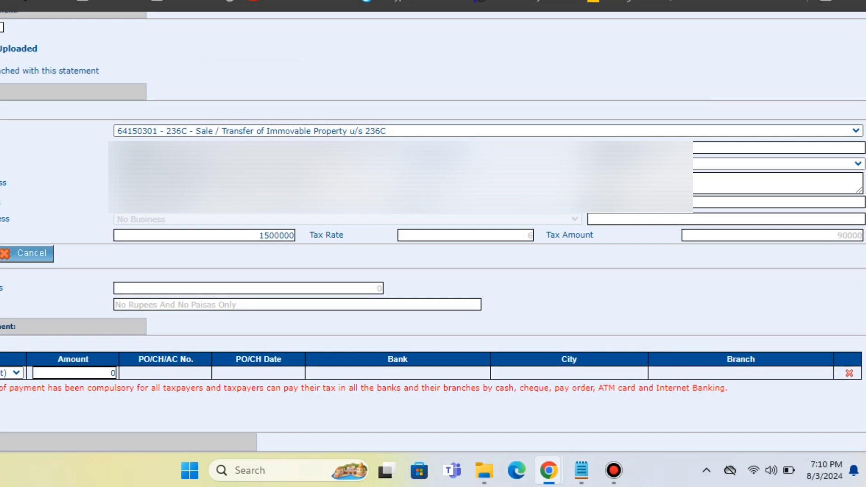
click(650, 147)
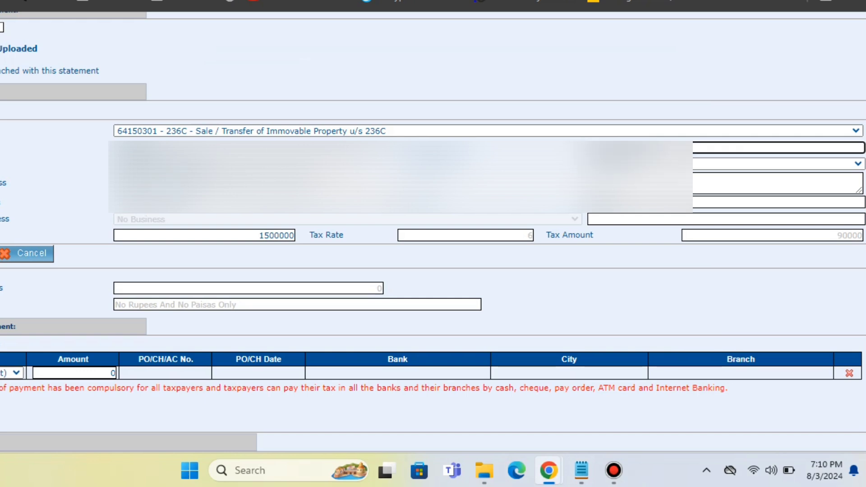
key(Tab)
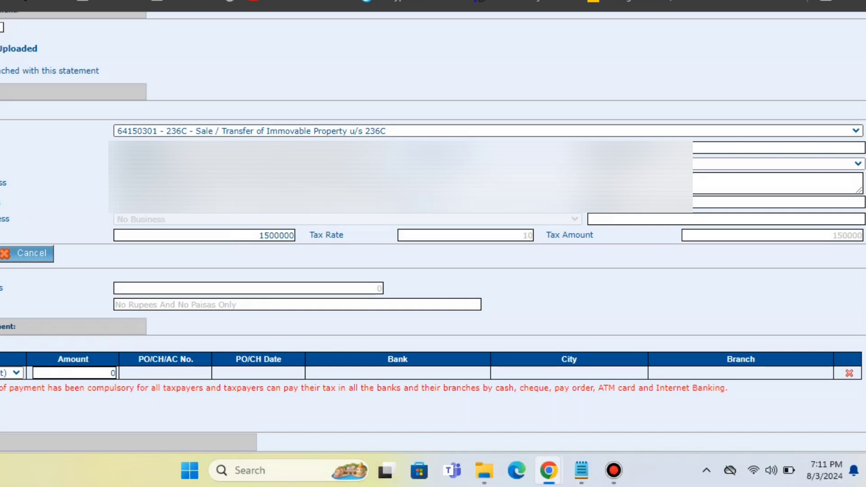
Step: Change the payment section to 64151101 - 236K - Purchase / Transfer of Immovable Property u/s 236K
click(488, 130)
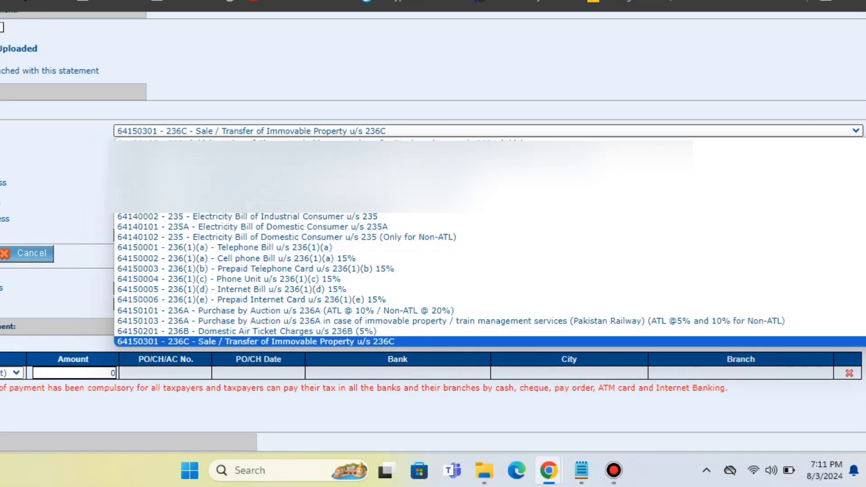
key(Down)
key(Down)
key(Down)
key(Down)
key(Down)
key(Down)
key(Down)
key(Down)
key(Down)
key(Down)
key(Down)
key(Down)
key(Down)
key(Down)
key(Down)
key(Down)
key(Down)
key(Down)
key(Down)
key(Down)
key(Down)
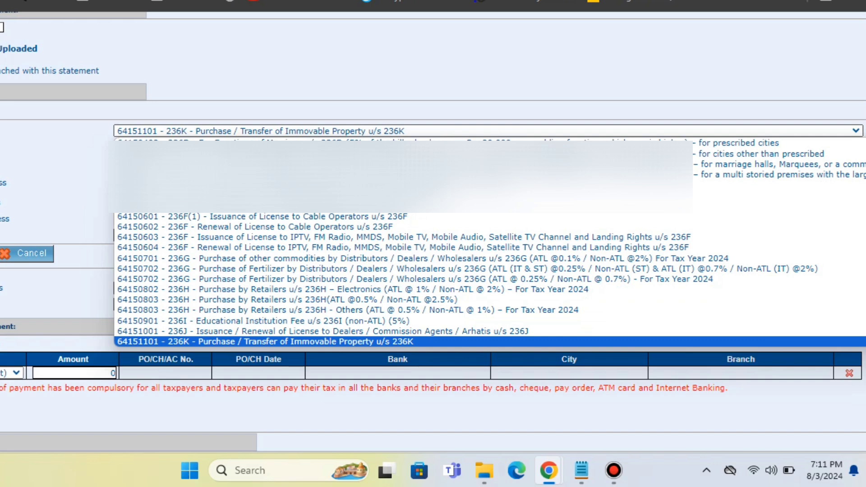
key(Down)
key(Up)
key(Return)
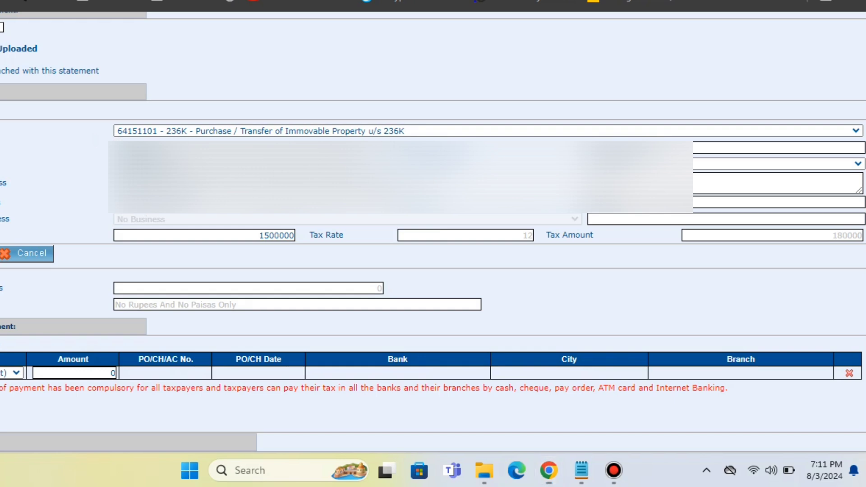
key(F12)
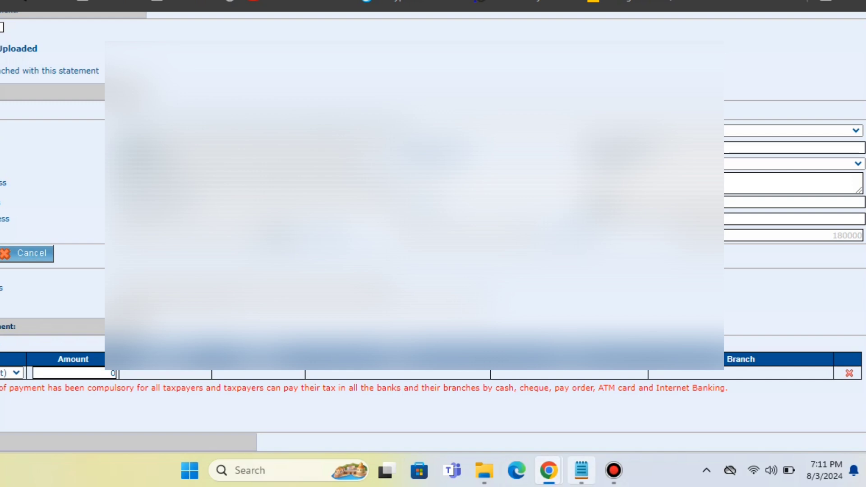
Step: Under section 236K, replace the Taxpayer's CNIC with the CNIC number from the third line of the Notepad note
click(581, 470)
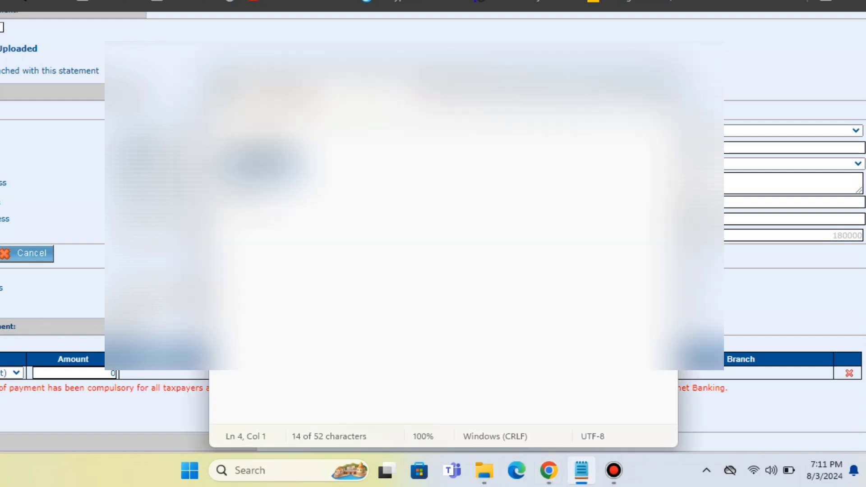
drag(227, 157, 305, 156)
key(alt+Tab)
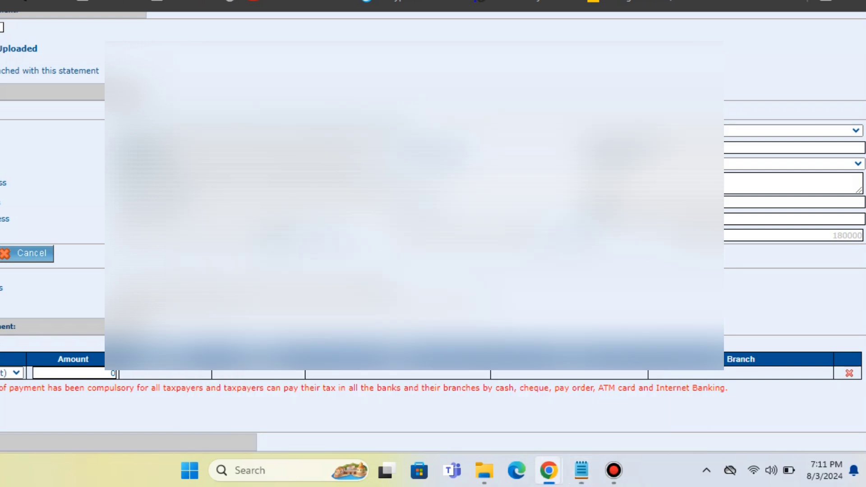
double_click(620, 148)
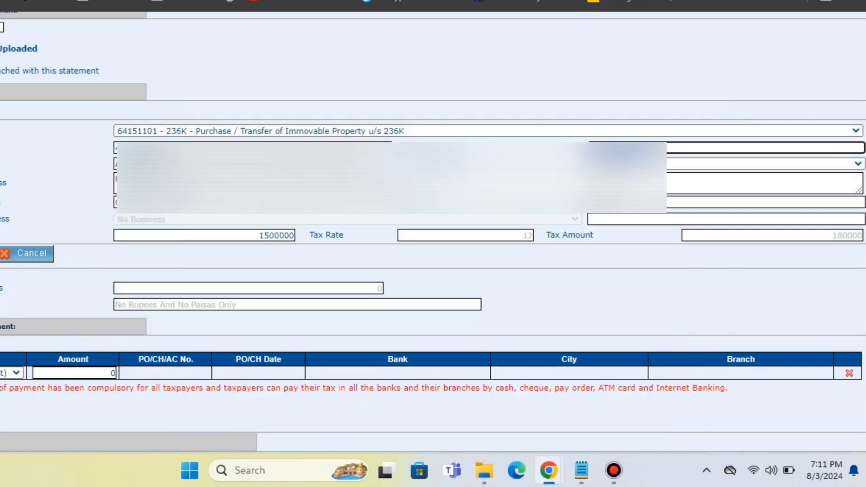
key(ctrl+v)
key(Tab)
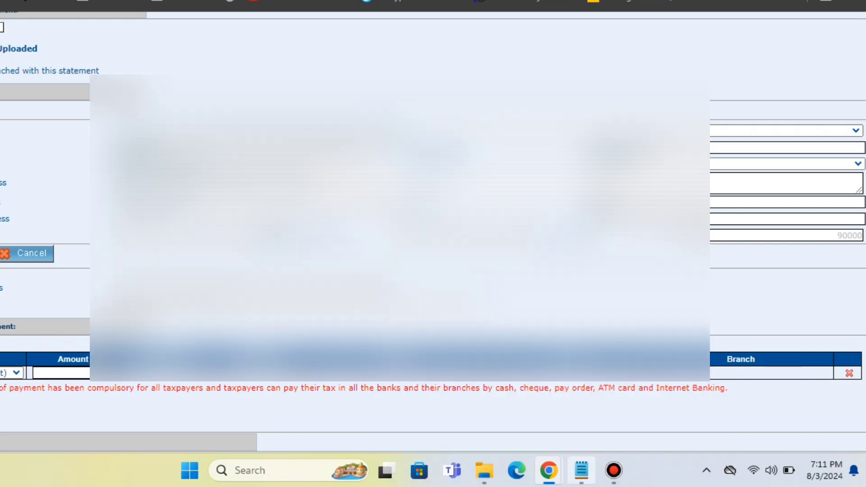
Step: Copy the CNIC number from the second line of the Notepad note and enter it as the Taxpayer's CNIC for section 236K
click(582, 470)
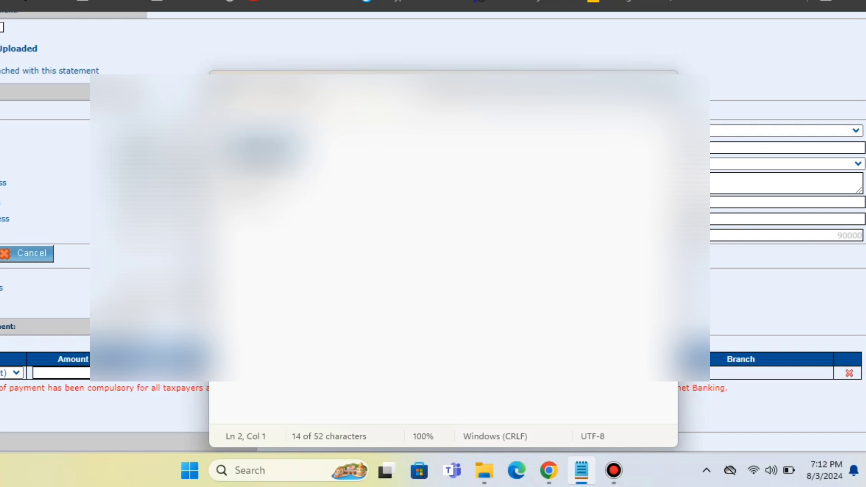
key(alt+Tab)
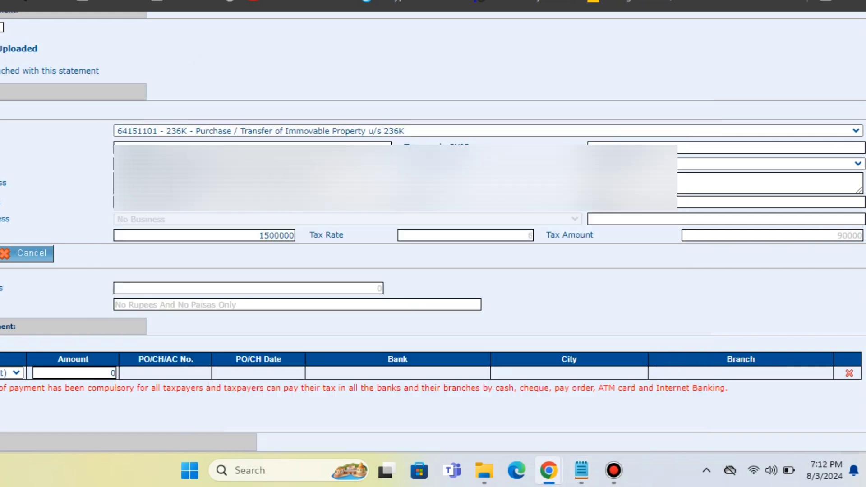
click(661, 148)
key(ctrl+a)
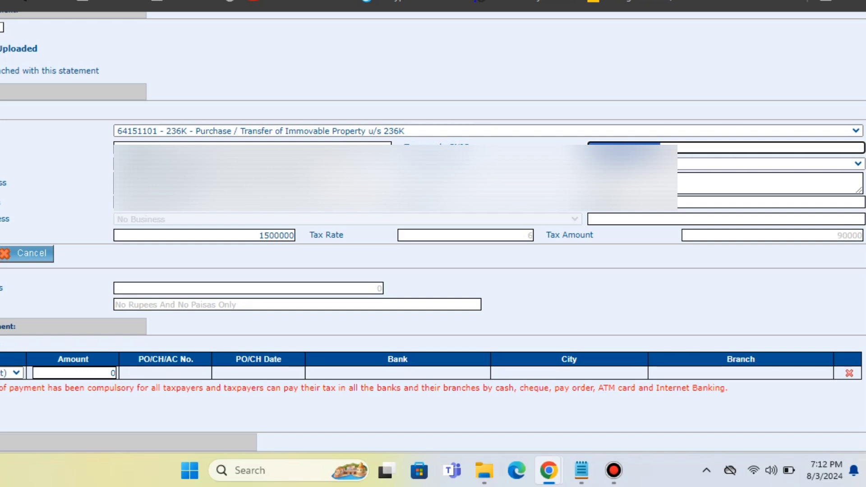
key(ctrl+v)
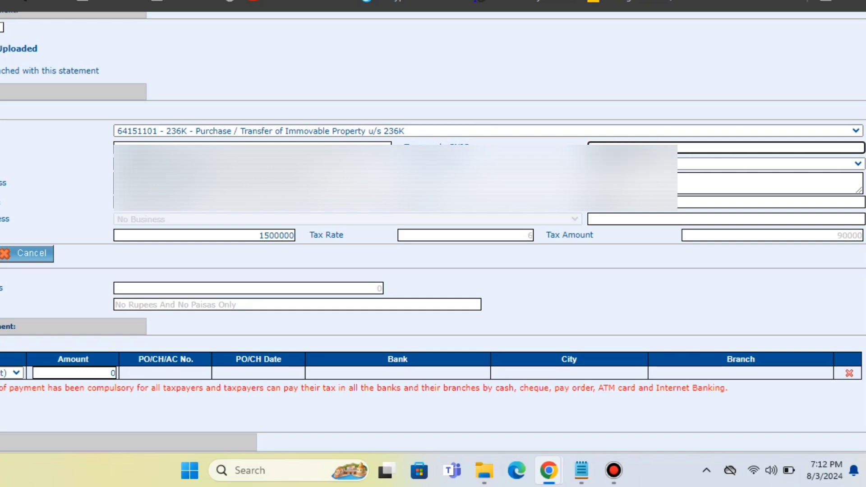
key(alt+Tab)
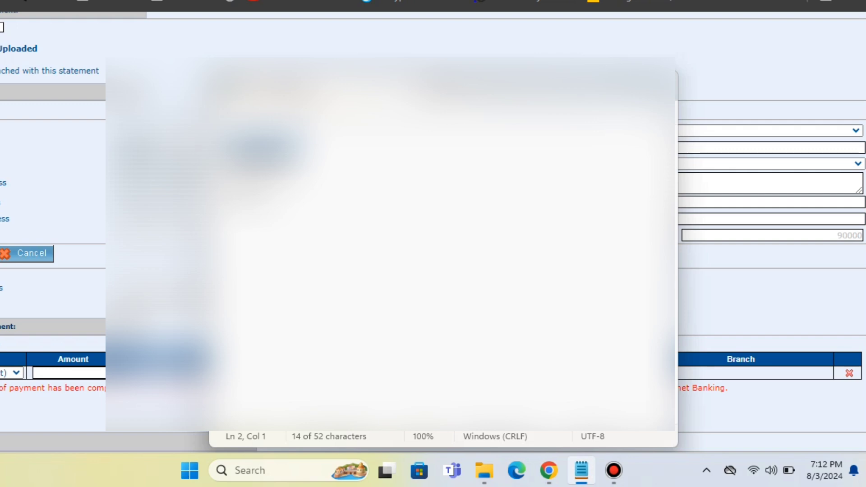
key(alt+Tab)
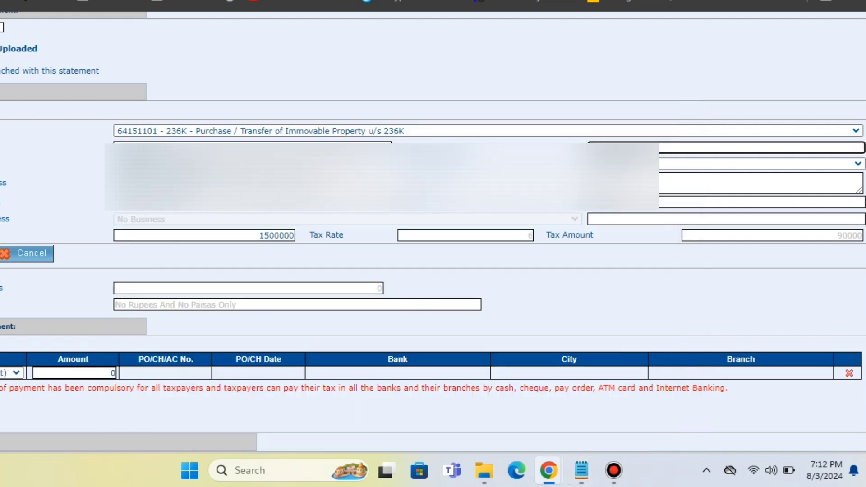
key(Tab)
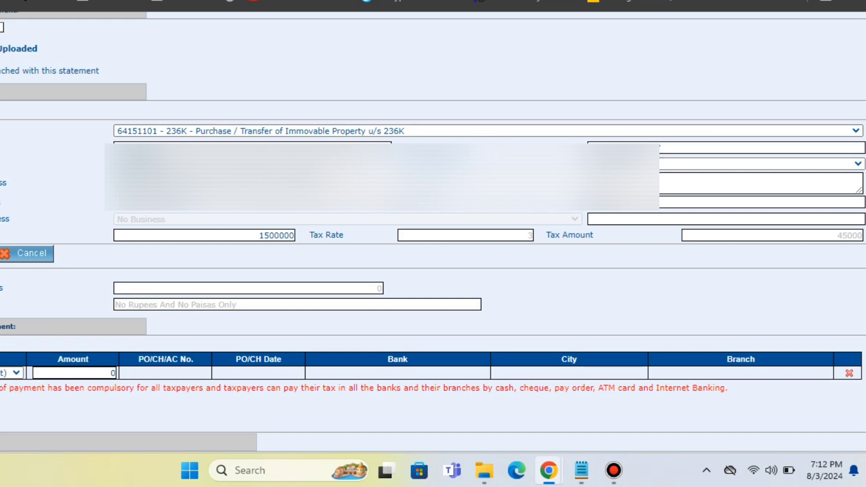